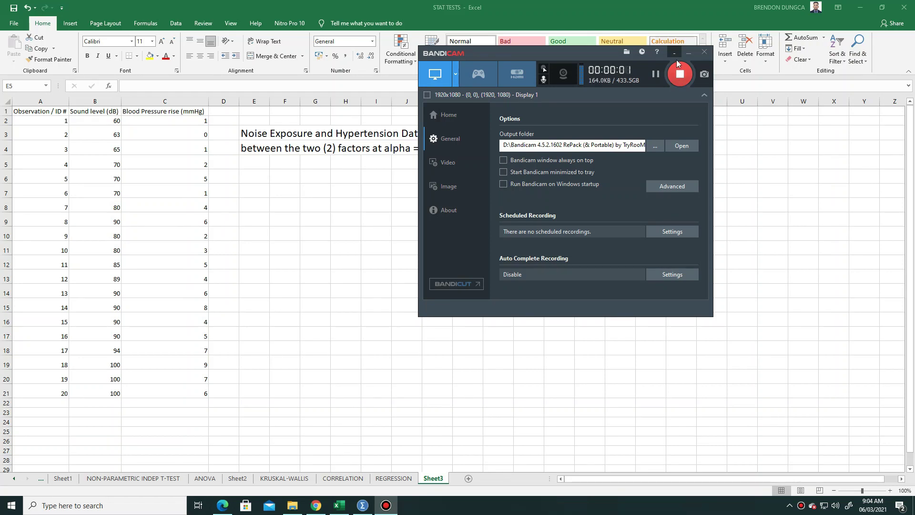
Copy the observation, sound level and blood pressure rise data in A2:C21 and paste it into the SPSS data sheet from the first cell
left_click(676, 54)
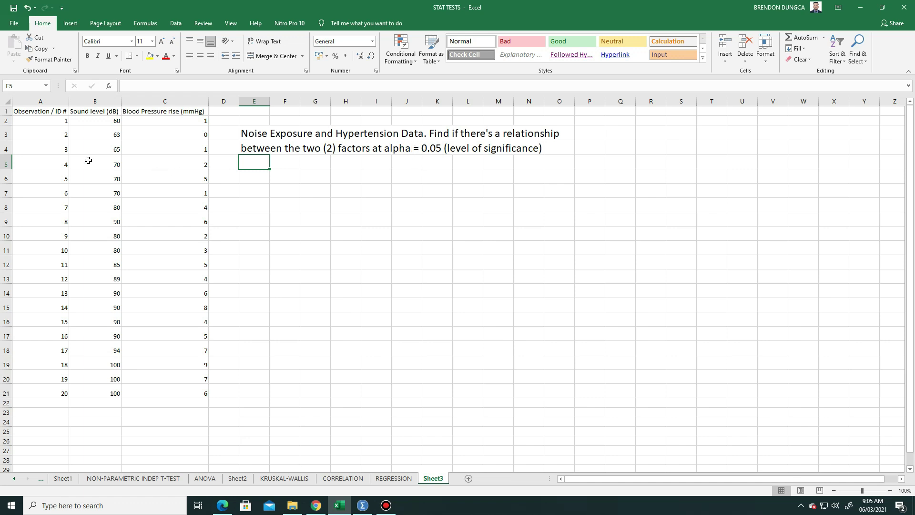
left_click_drag(44, 123, 186, 391)
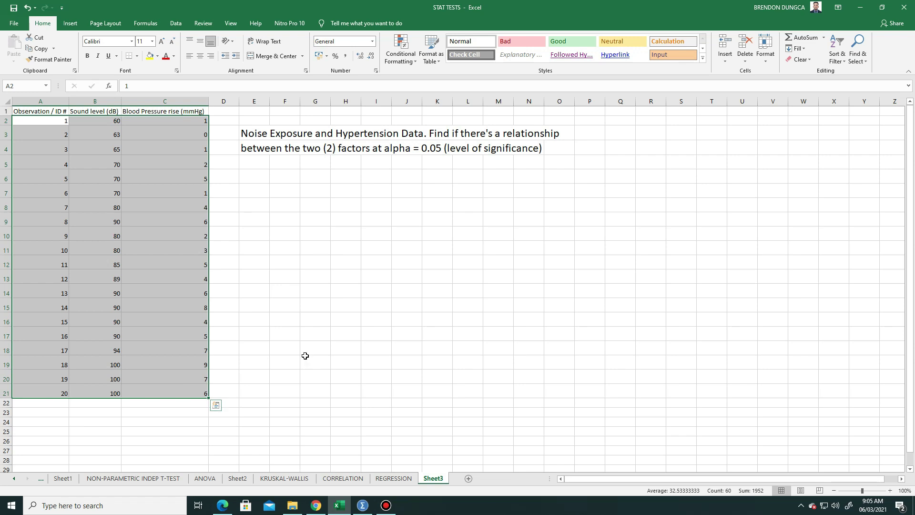
key("ctrl+c")
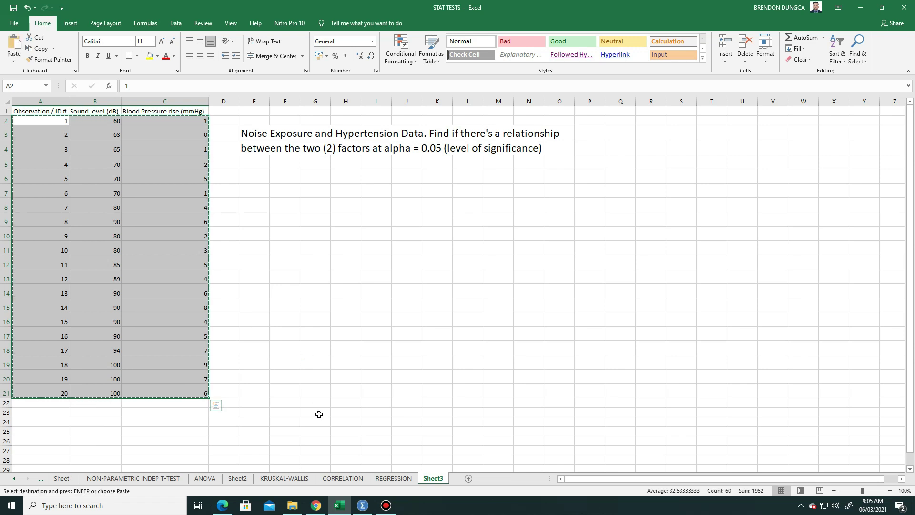
left_click(364, 509)
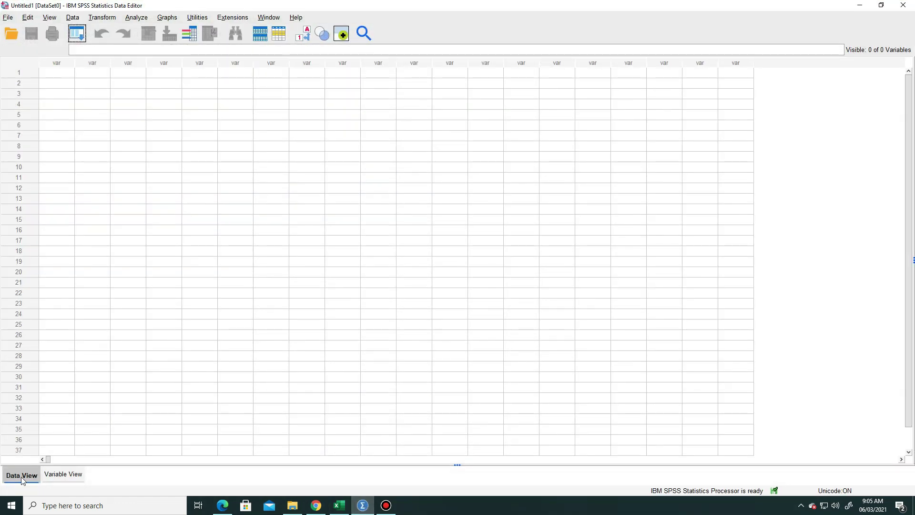
left_click(47, 73)
key("ctrl+v")
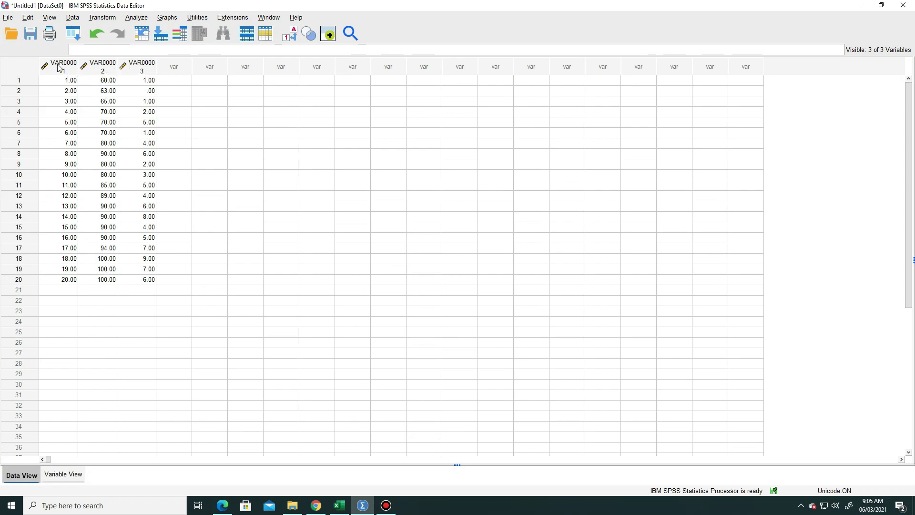
Name the first variable Observations, with 0 decimals and a Nominal measurement level
left_click(62, 474)
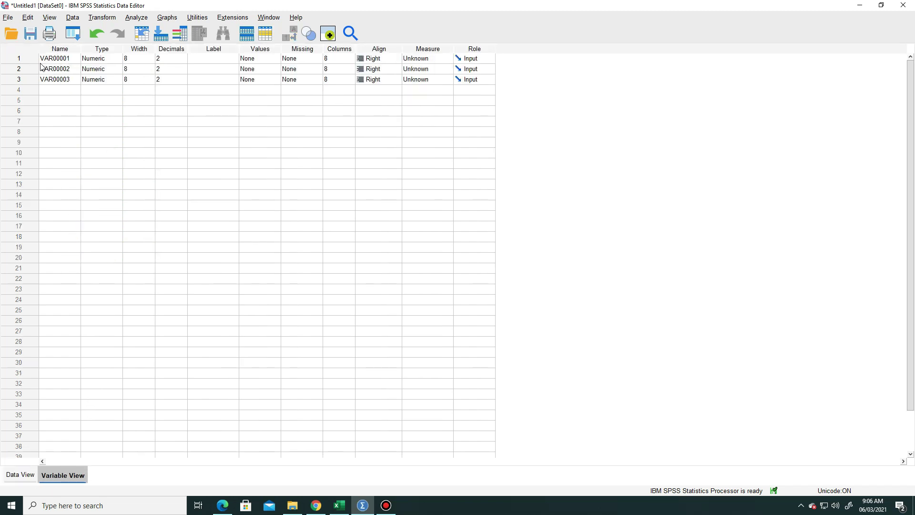
left_click(72, 58)
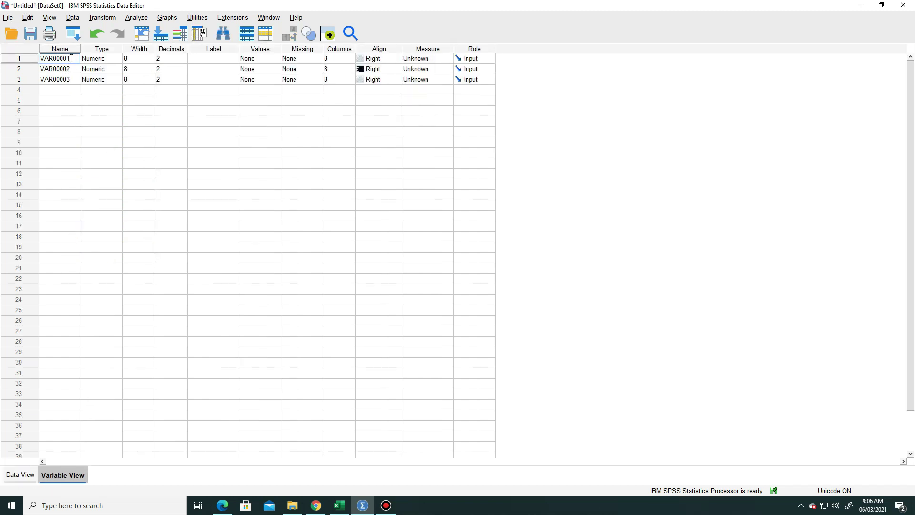
left_click_drag(71, 58, 29, 64)
type("Observations")
left_click(181, 62)
left_click(184, 61)
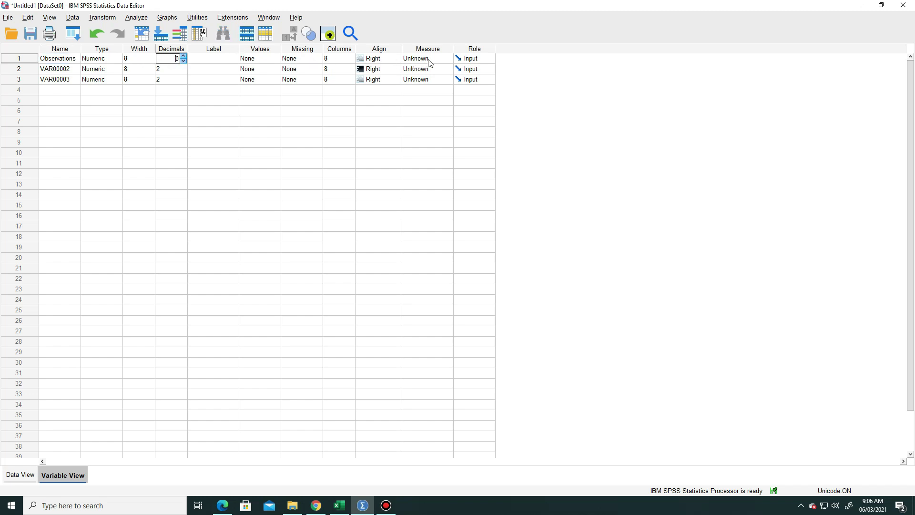
left_click(445, 59)
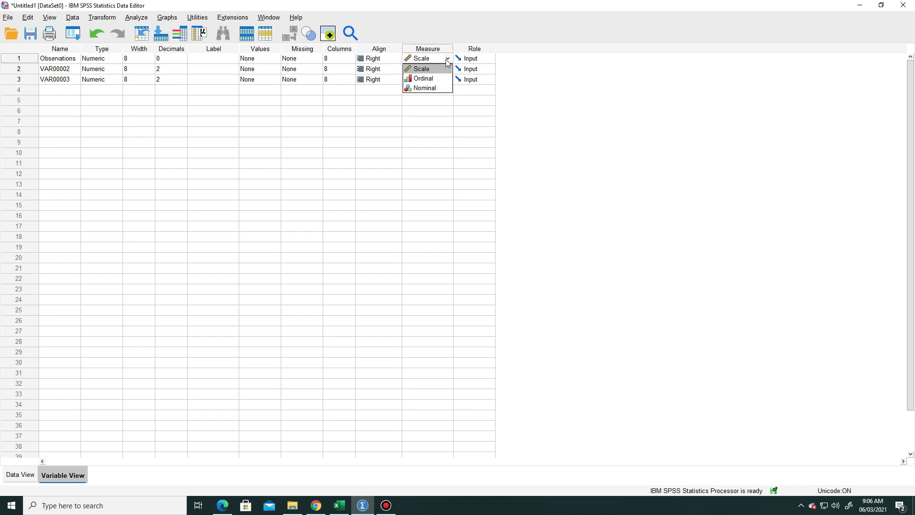
left_click(438, 87)
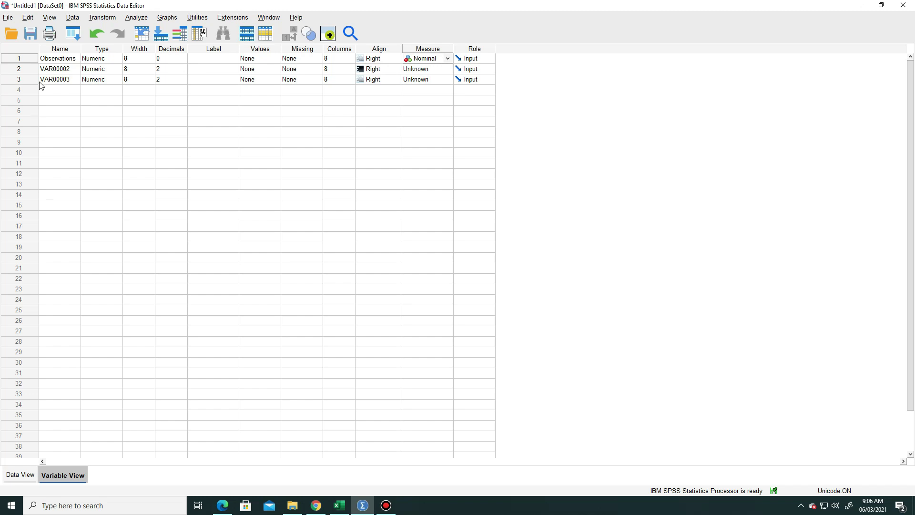
Try to name the second variable "Sound _level", and set it to 0 decimals and a Scale measurement level
left_click(19, 475)
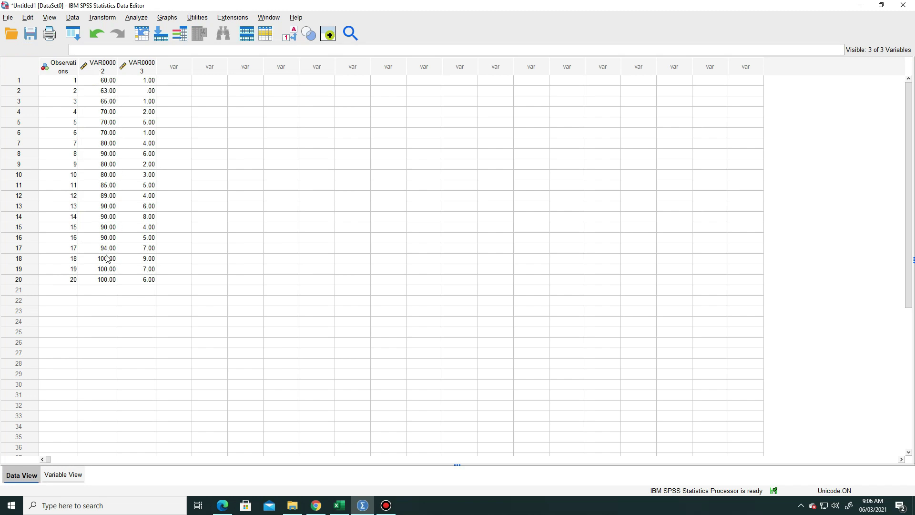
left_click(74, 474)
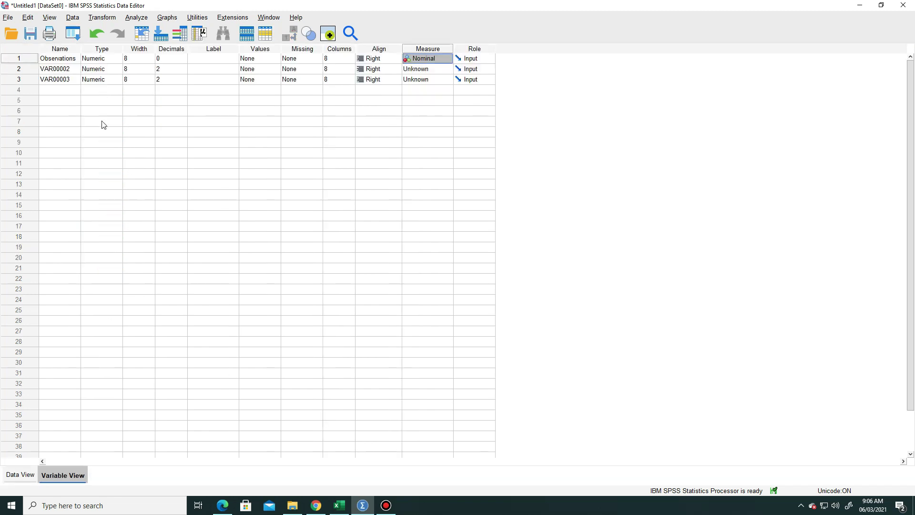
left_click(76, 68)
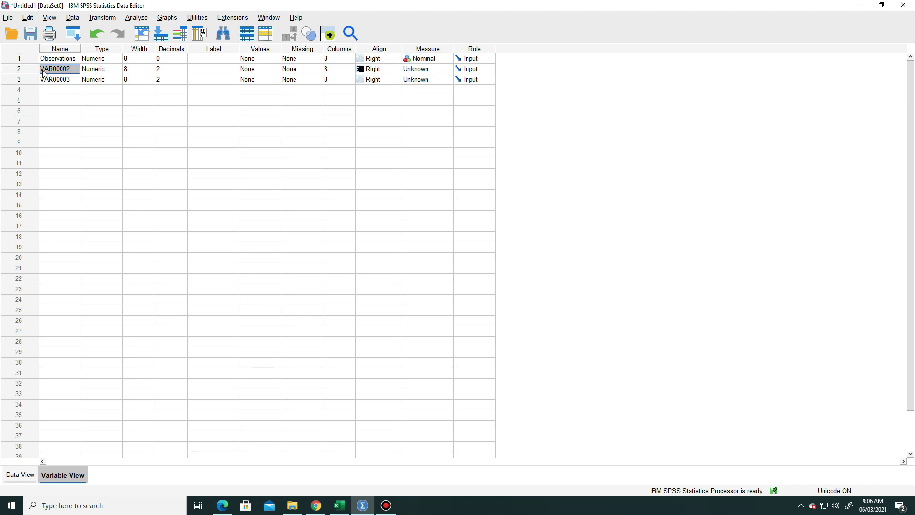
type("Sound _level")
left_click(184, 72)
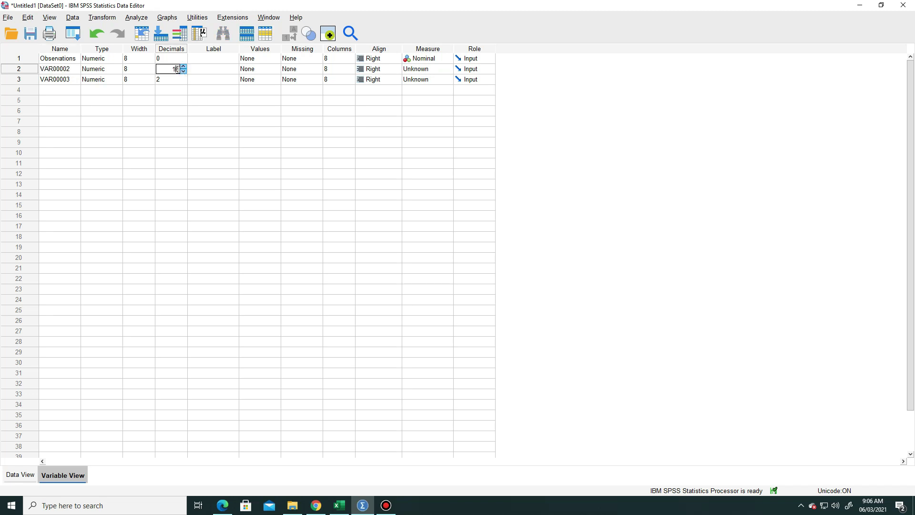
left_click(182, 71)
key("BackSpace")
left_click(427, 71)
left_click(438, 78)
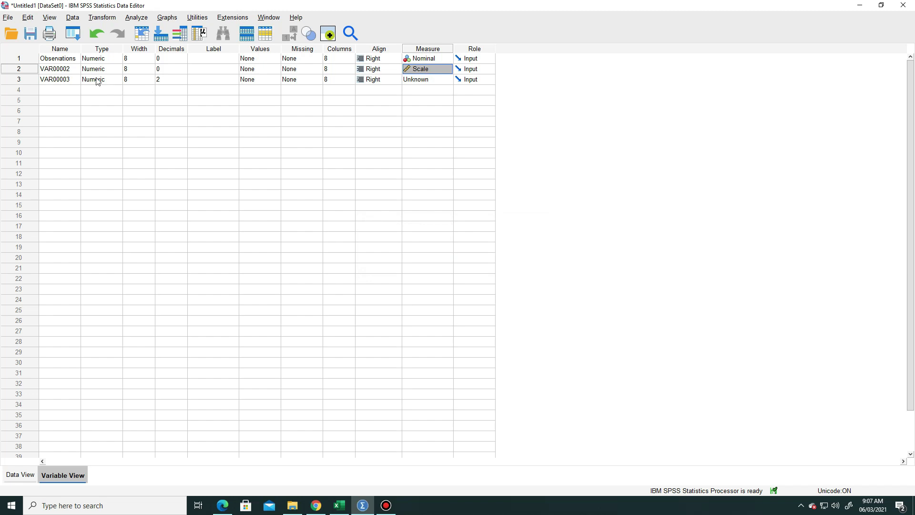
Rename the second variable as Sound_Level
left_click(78, 69)
left_click_drag(77, 69, 39, 69)
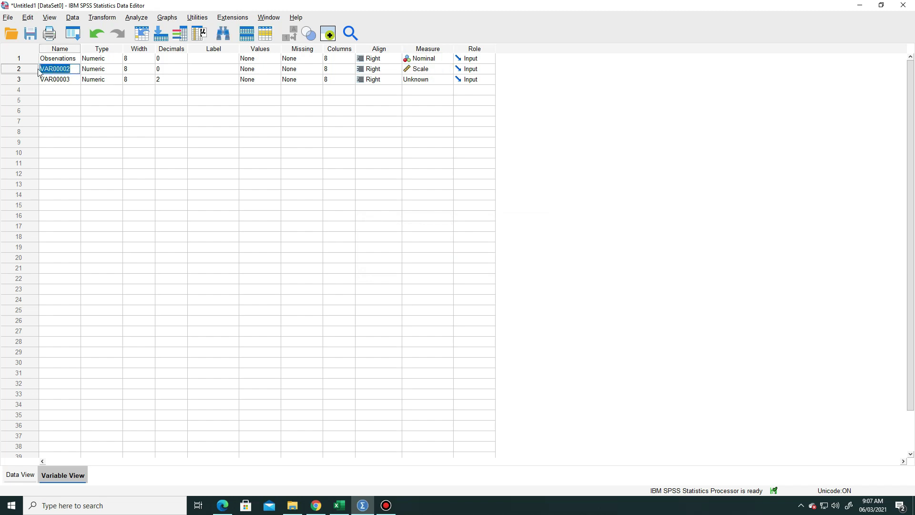
type("Sound_Level")
key("Return")
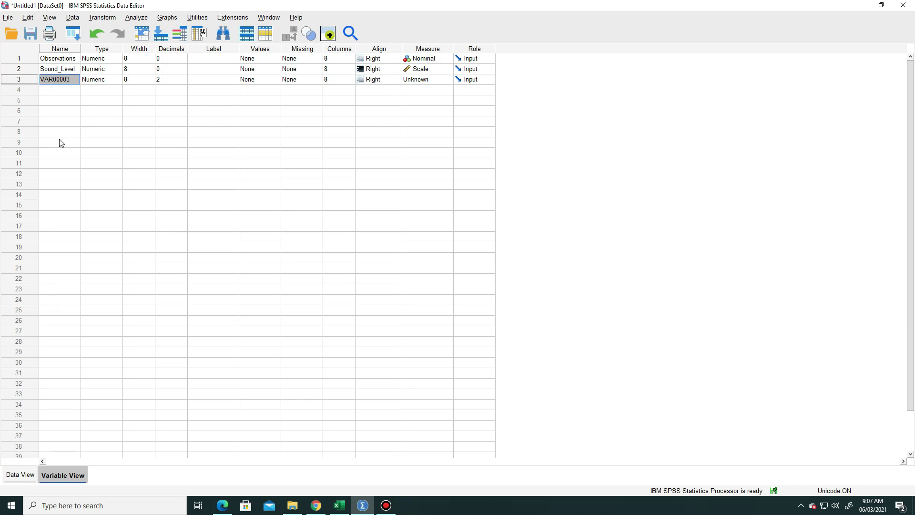
Name the third variable BP_rise, with 0 decimals and a Scale measurement level
left_click(72, 78)
left_click_drag(71, 78, 41, 76)
type("BP_rise")
key("Return")
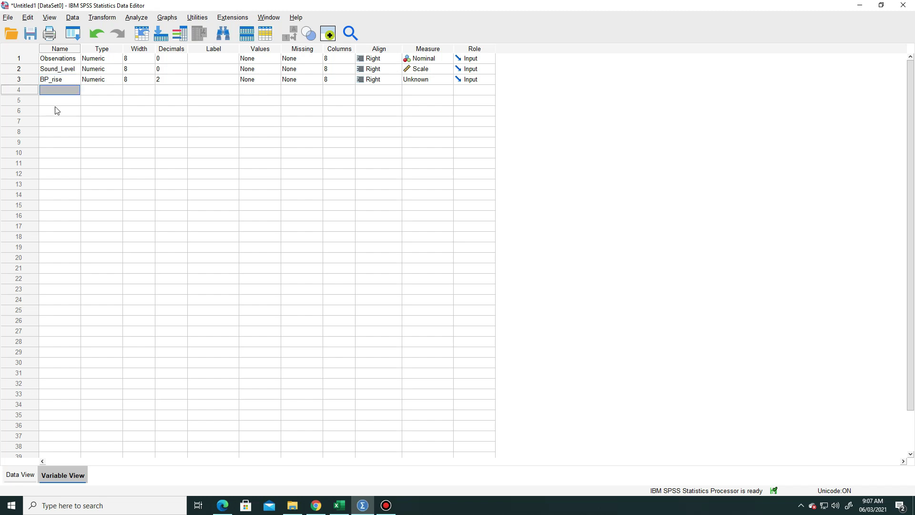
left_click(181, 79)
left_click(184, 82)
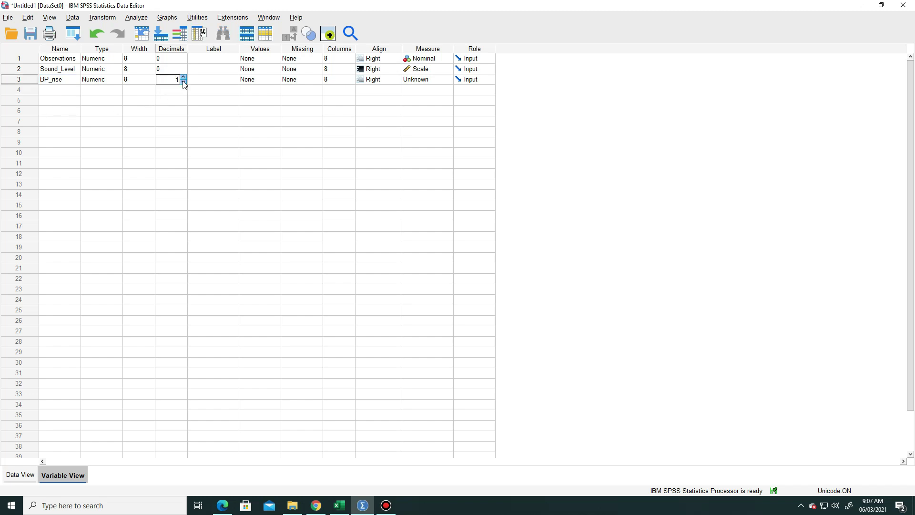
left_click(183, 82)
left_click(427, 80)
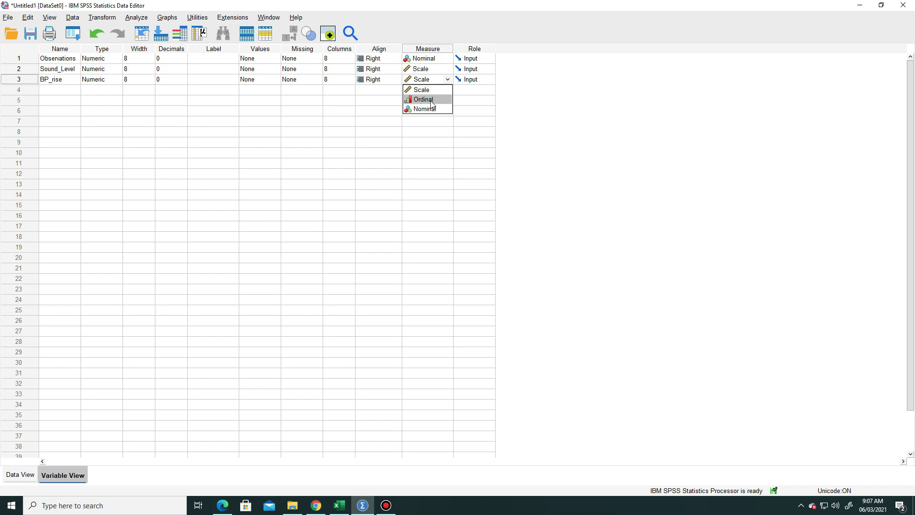
left_click(430, 91)
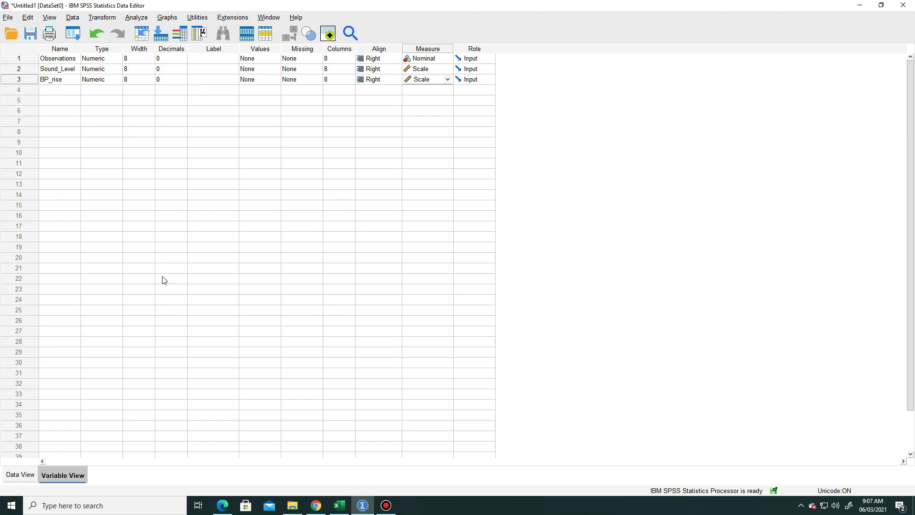
Run a two-tailed bivariate Pearson correlation between Sound_Level and BP_rise, and minimize the output after viewing it
left_click(19, 474)
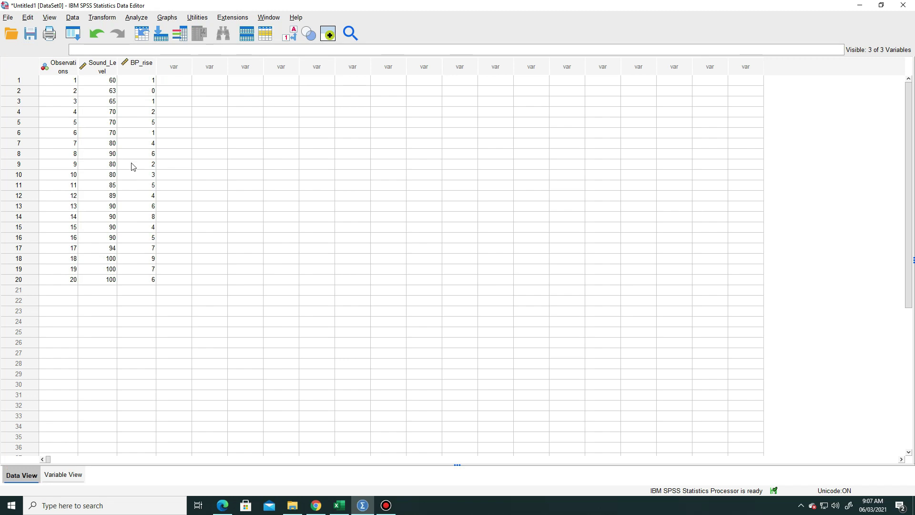
left_click(137, 18)
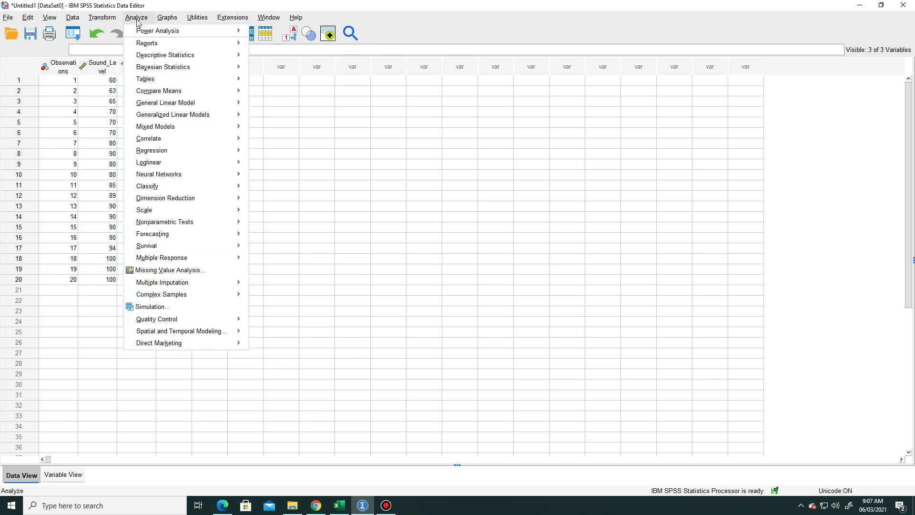
mouse_move(187, 143)
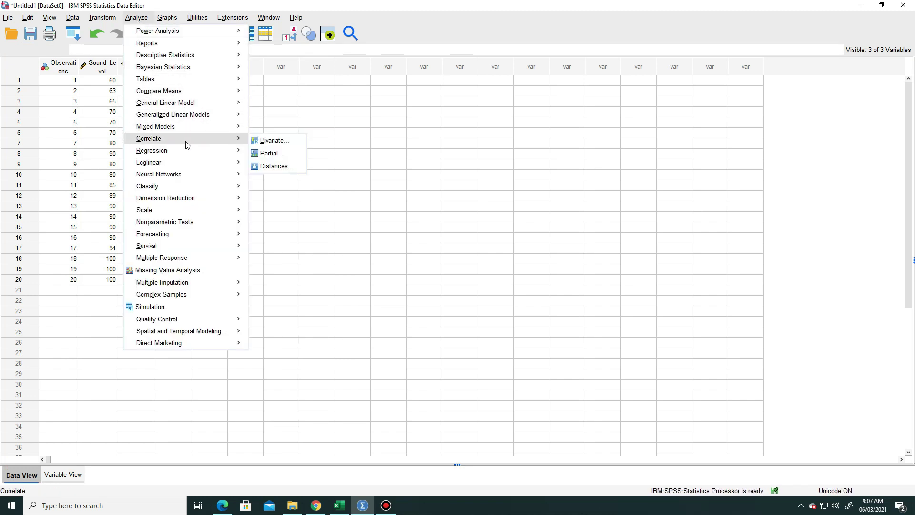
left_click(274, 142)
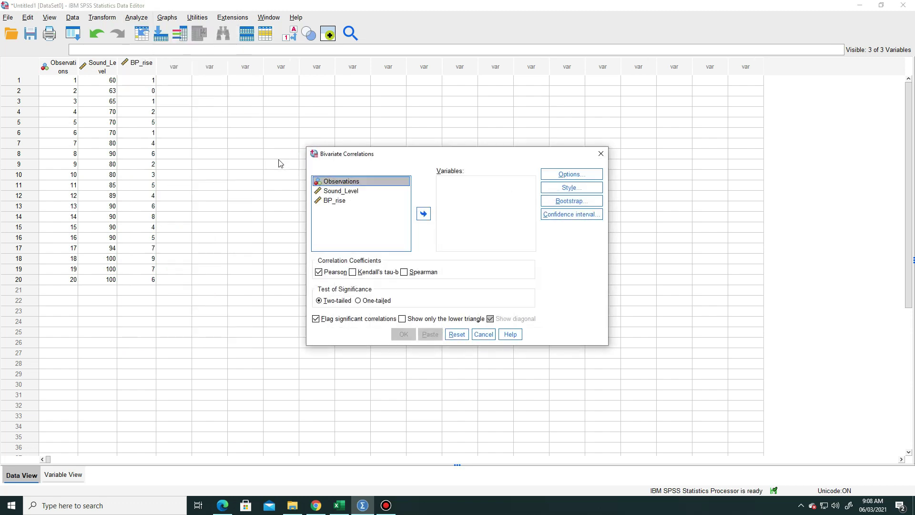
left_click(339, 194)
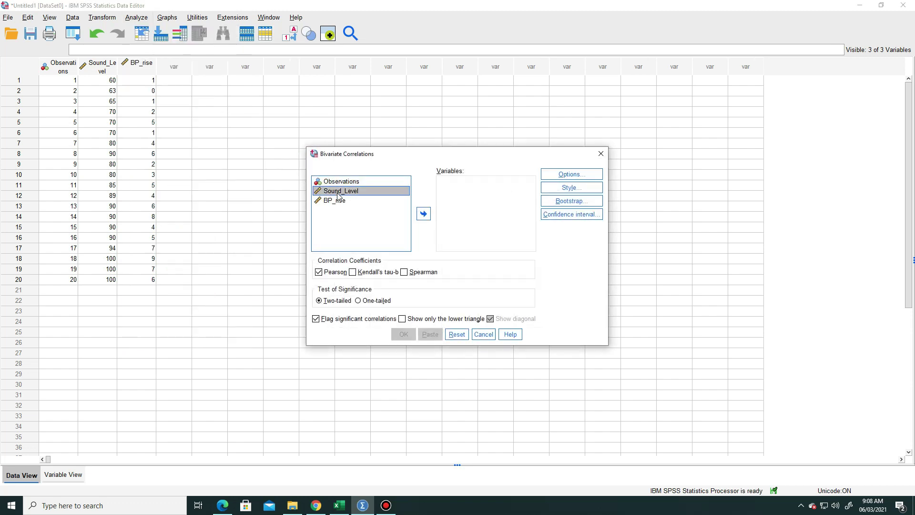
left_click(424, 214)
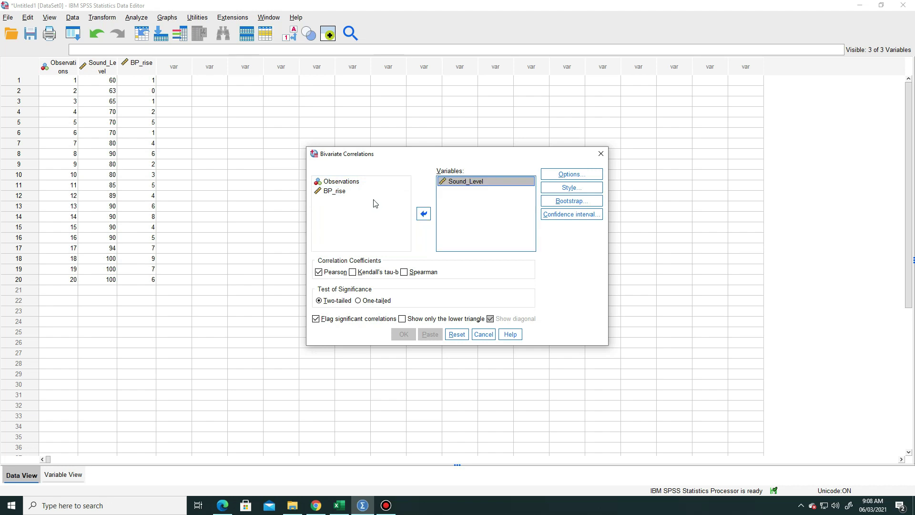
left_click(340, 192)
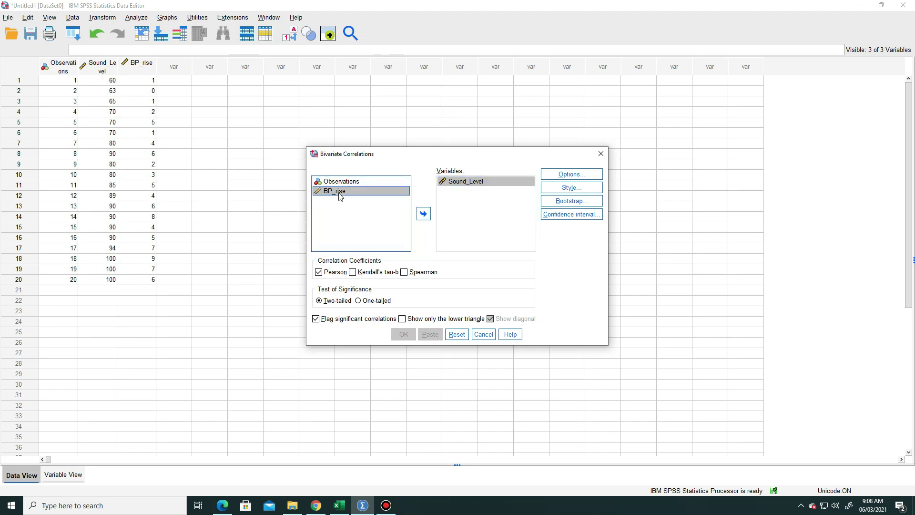
left_click(427, 217)
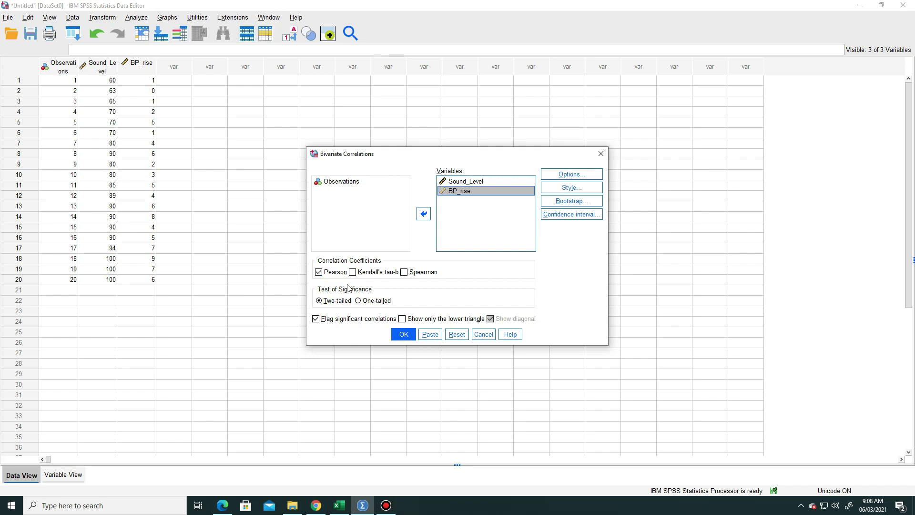
left_click(402, 337)
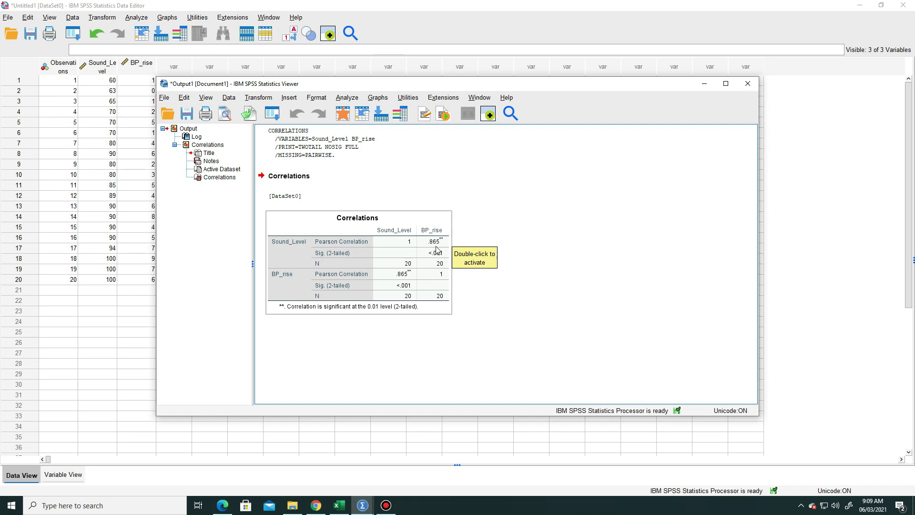
left_click(703, 86)
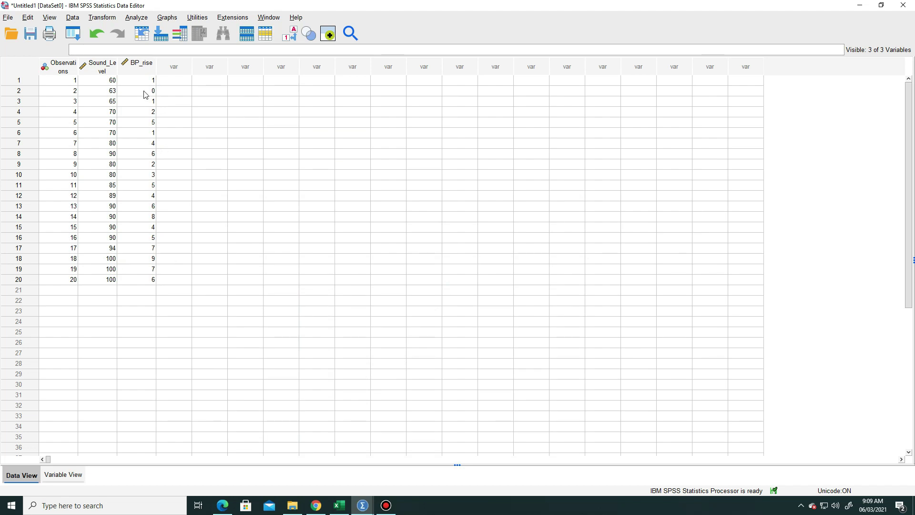
Run a linear regression with BP_rise as the dependent variable and Sound_Level as the independent variable, using the Enter method
left_click(142, 21)
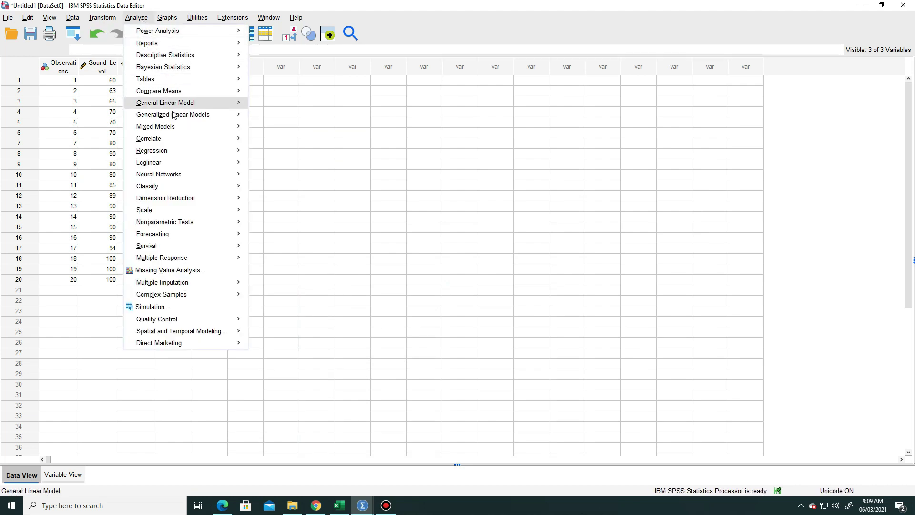
mouse_move(181, 154)
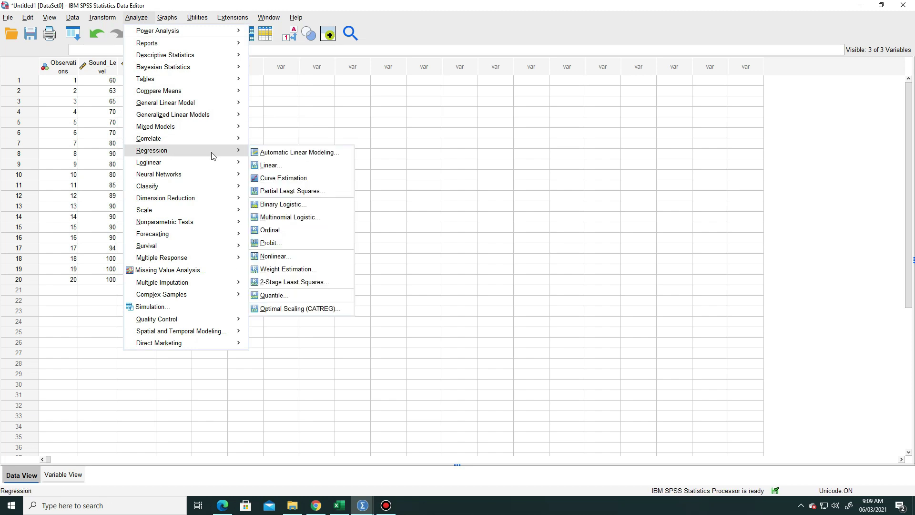
left_click(274, 166)
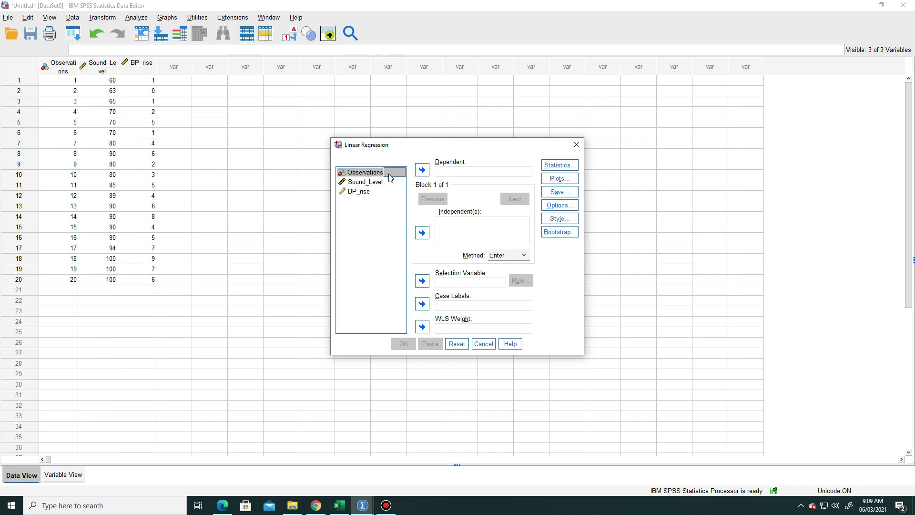
left_click(369, 192)
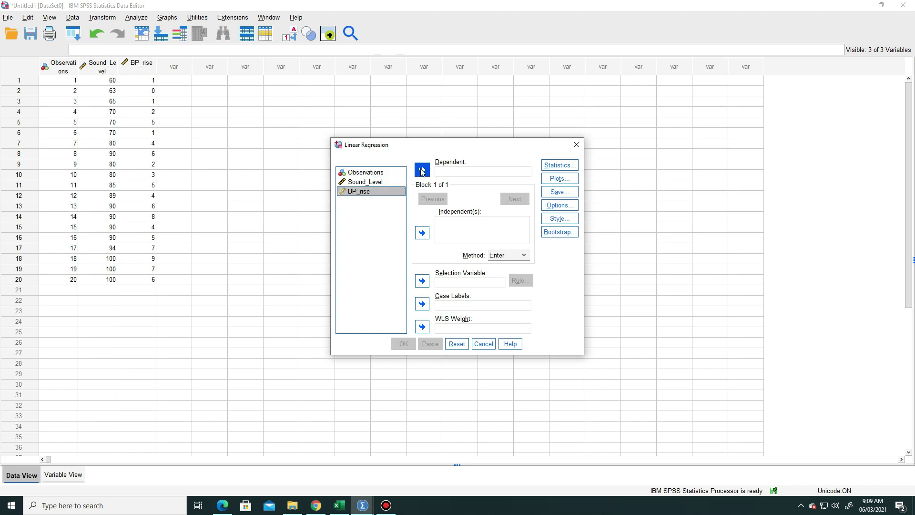
left_click(422, 170)
left_click(362, 184)
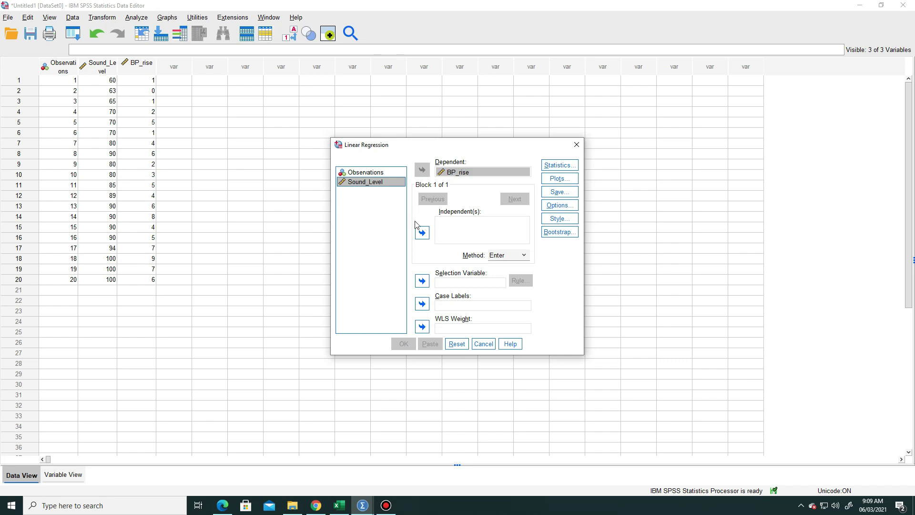
left_click(422, 233)
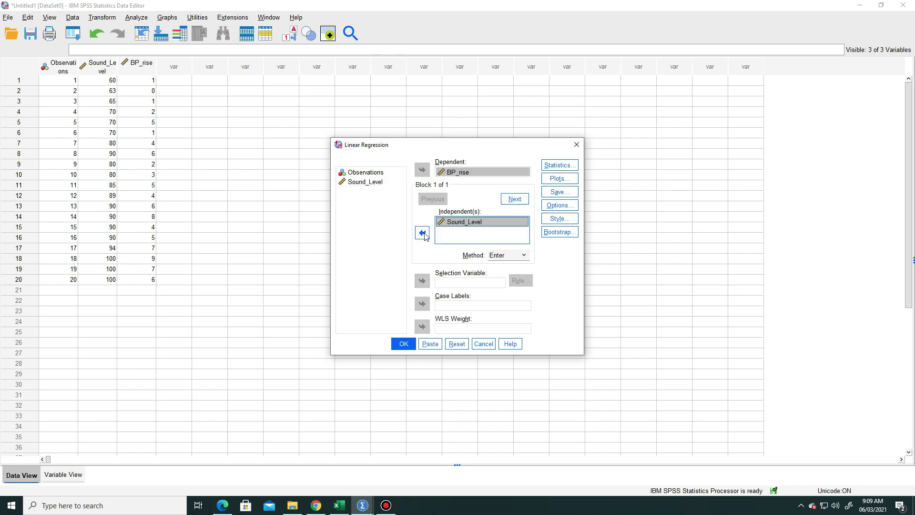
left_click(403, 344)
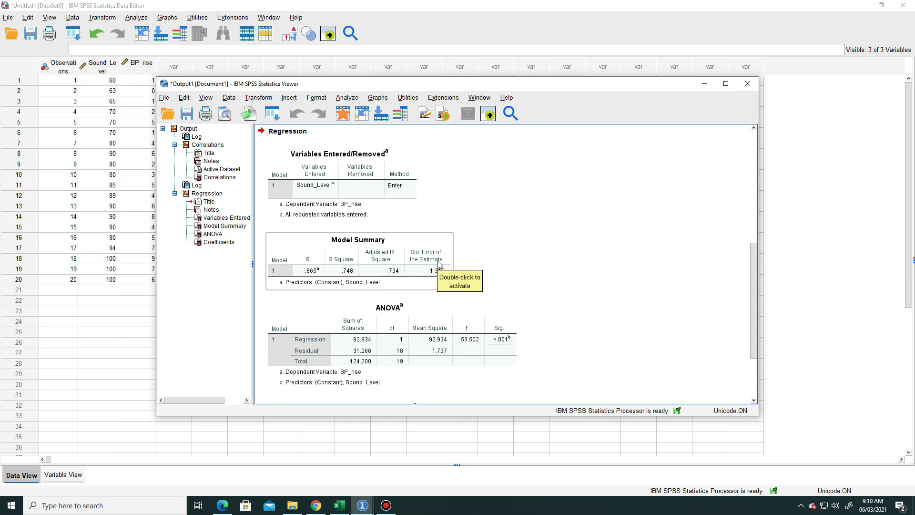
Examine the Model Summary, ANOVA and Coefficients tables in the regression output
scroll(513, 264, "down", 1)
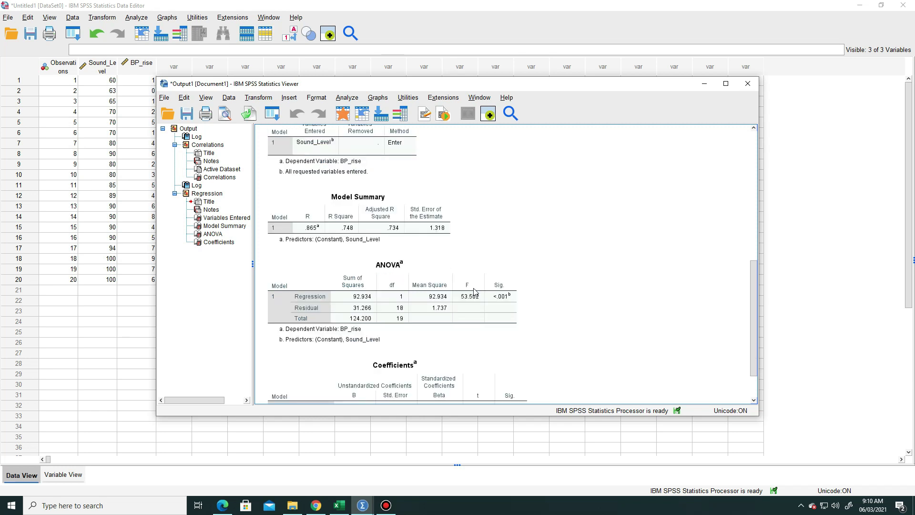
left_click(420, 298)
scroll(418, 296, "down", 1)
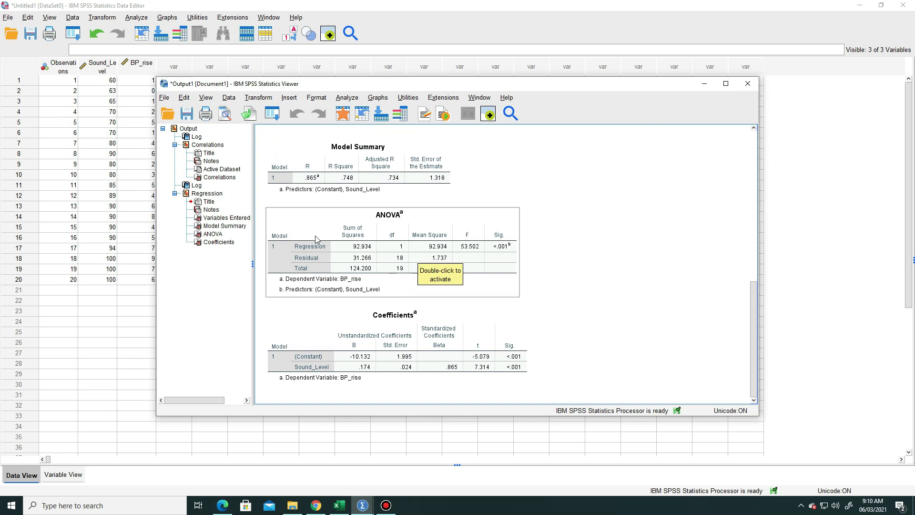